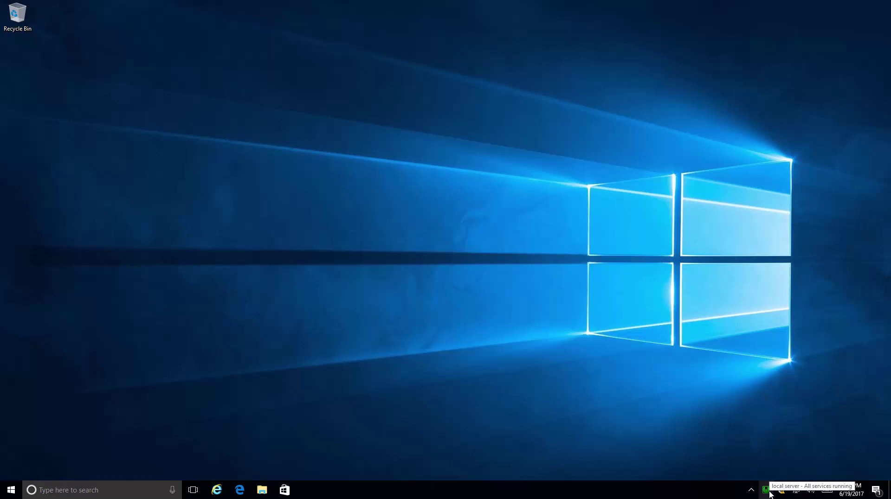
Open the WampServer localhost homepage and try to open the joomla project from it, returning to the homepage.
left_click(766, 490)
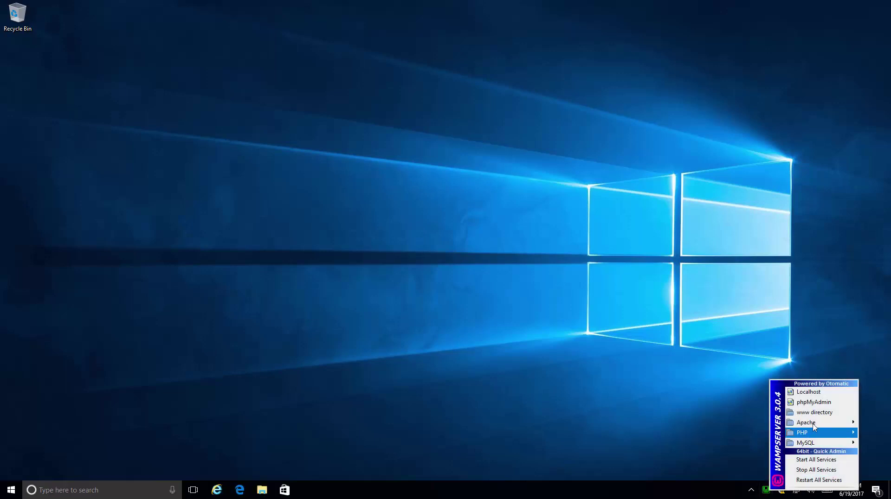
left_click(830, 392)
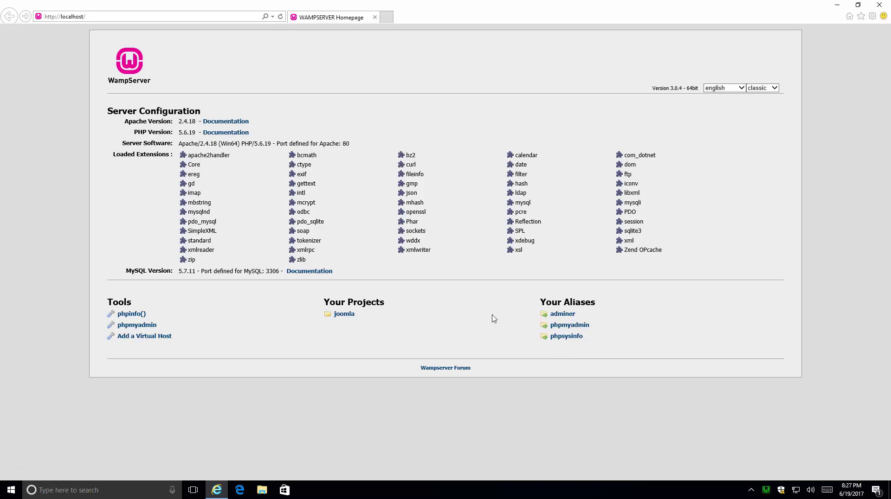
left_click(338, 319)
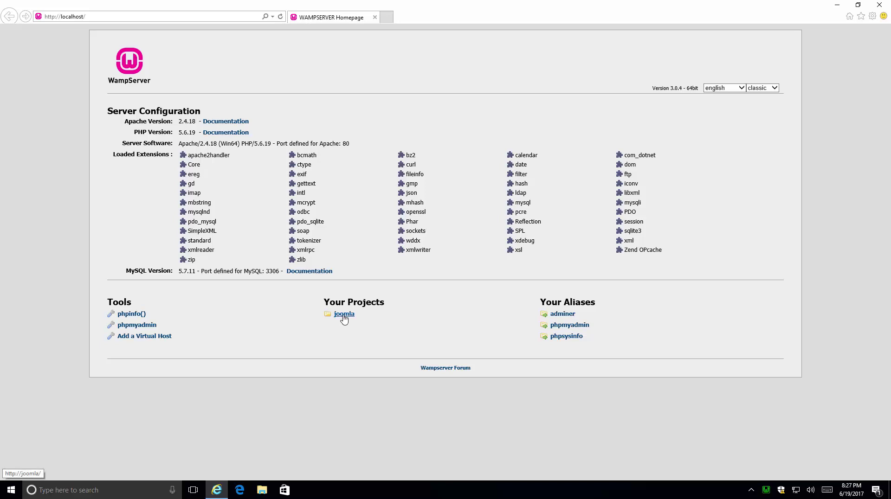
left_click(344, 320)
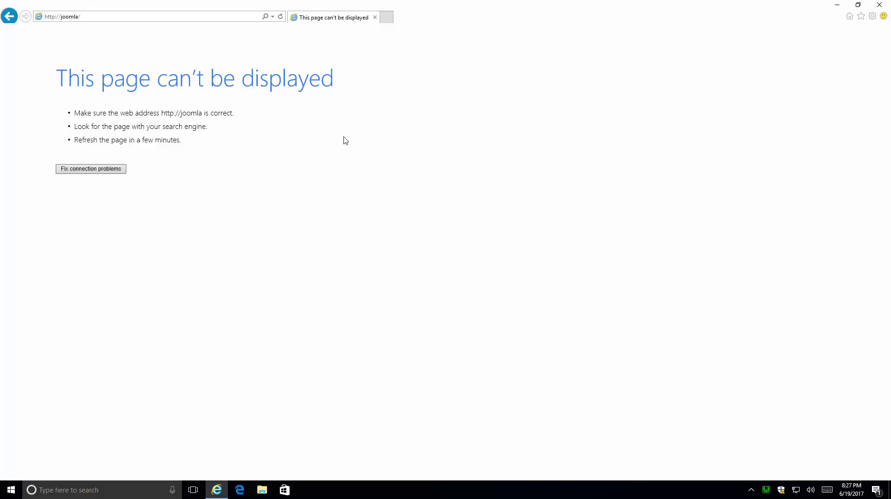
left_click(10, 17)
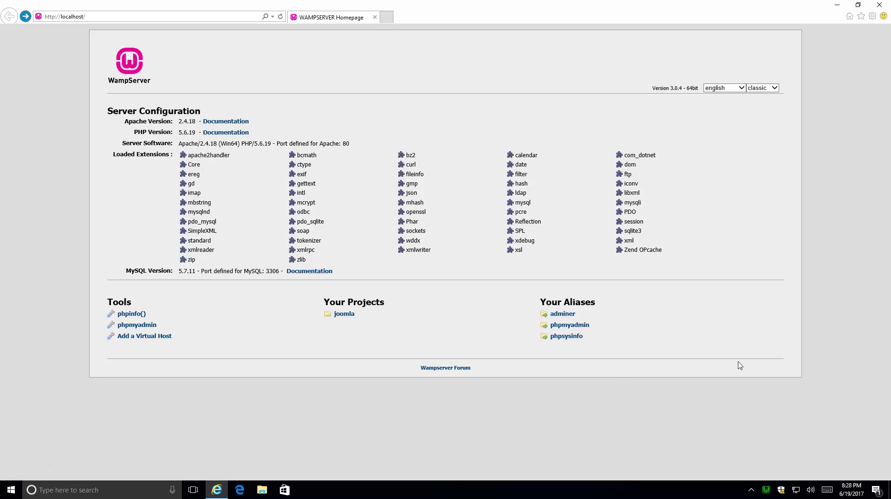
Start adding an Apache alias in WampServer and enter joomla as the alias name.
left_click(768, 490)
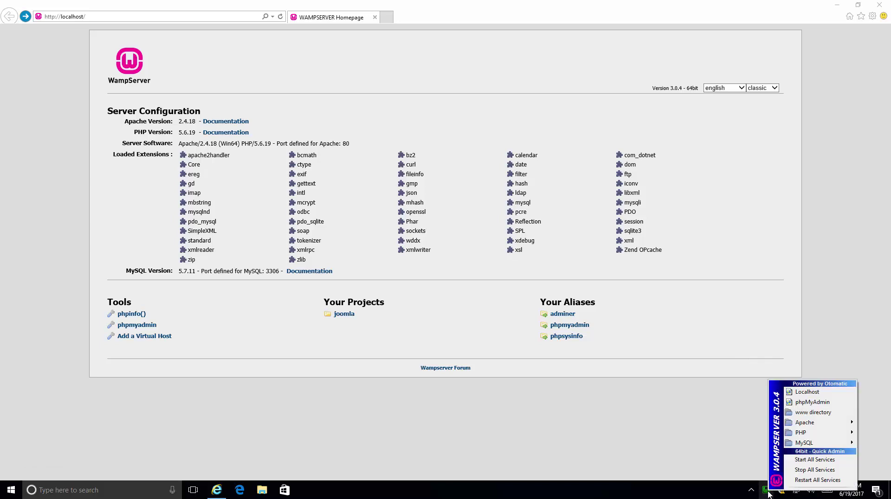
mouse_move(807, 427)
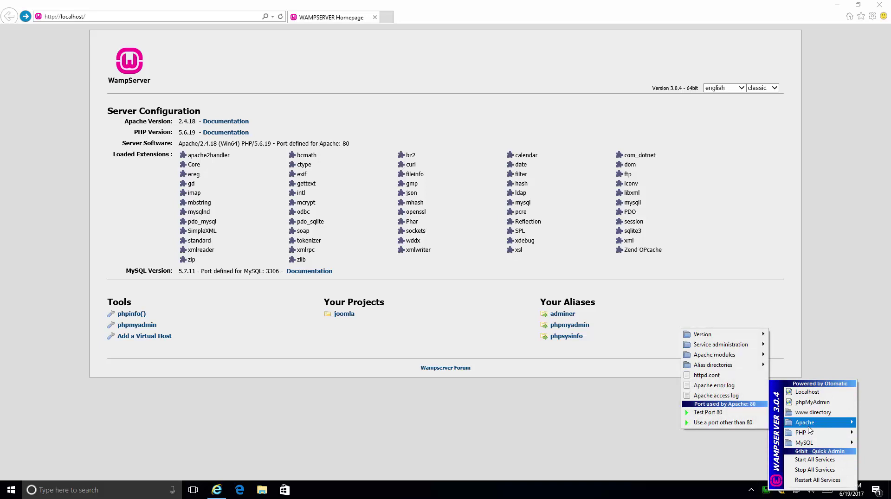
mouse_move(748, 370)
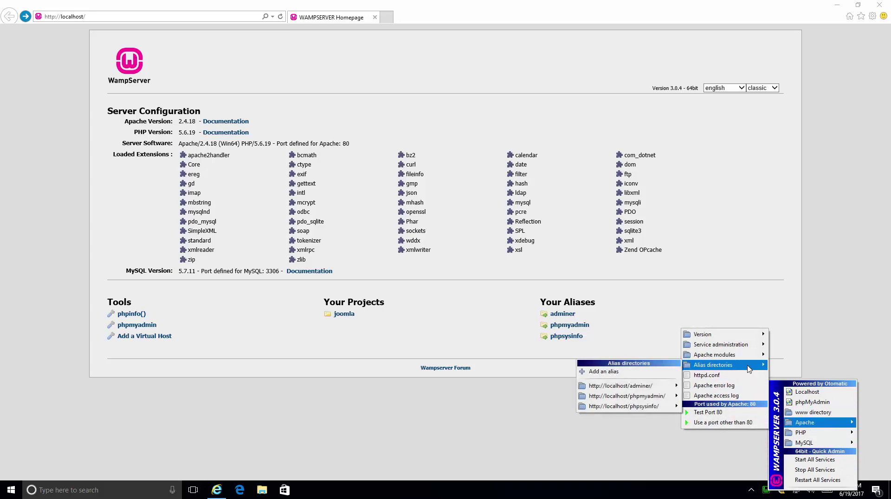
left_click(645, 373)
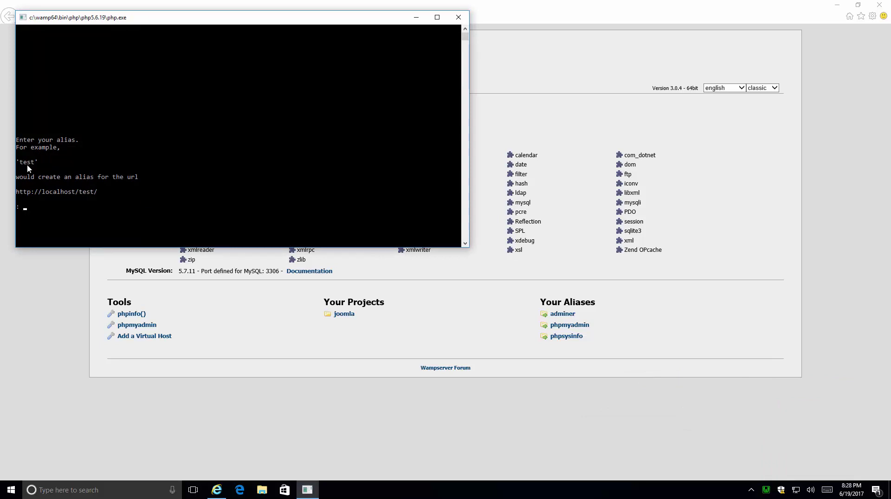
left_click(226, 212)
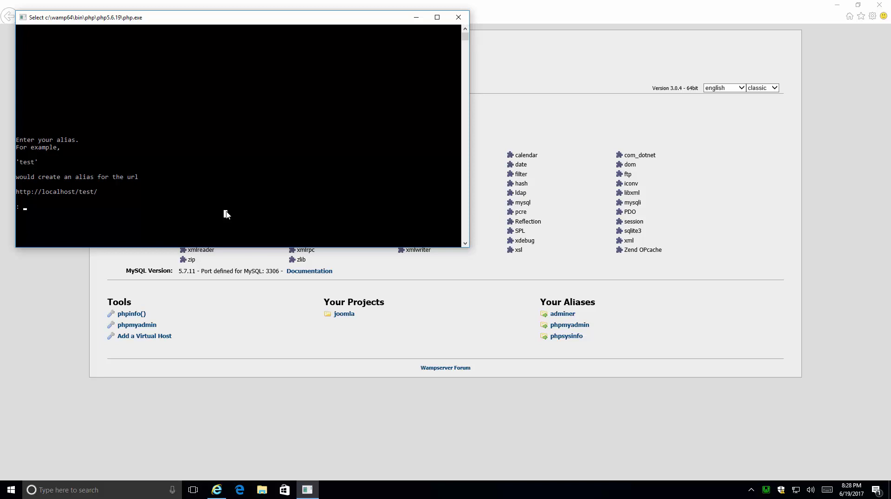
type("joomla")
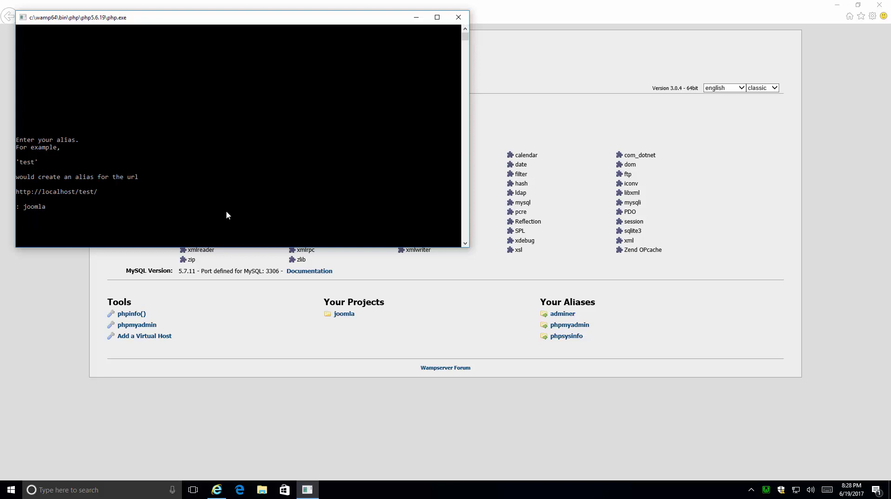
key("Return")
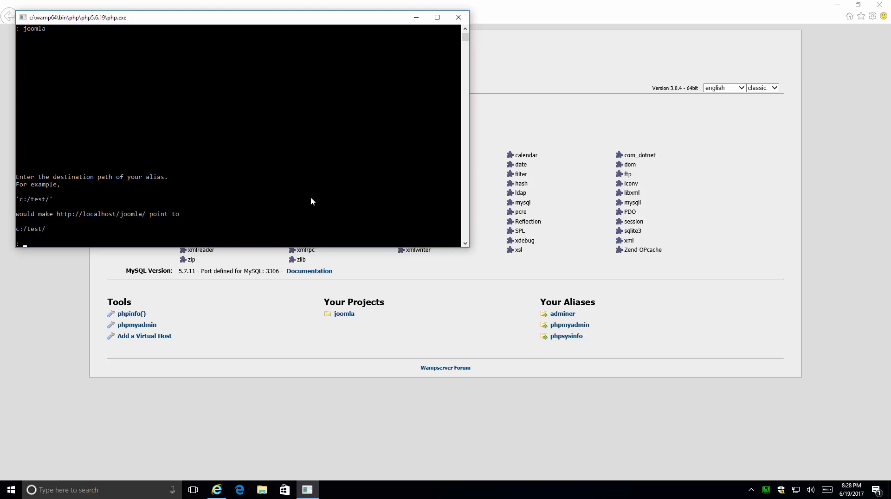
Browse to C:\wamp64\www\joomla in File Explorer and copy the folder's path.
left_click(263, 492)
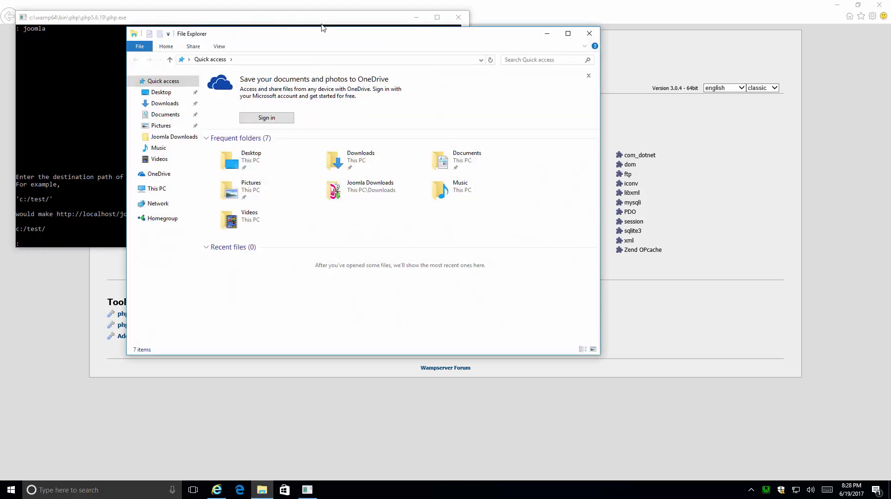
left_click_drag(330, 38, 565, 104)
left_click(392, 254)
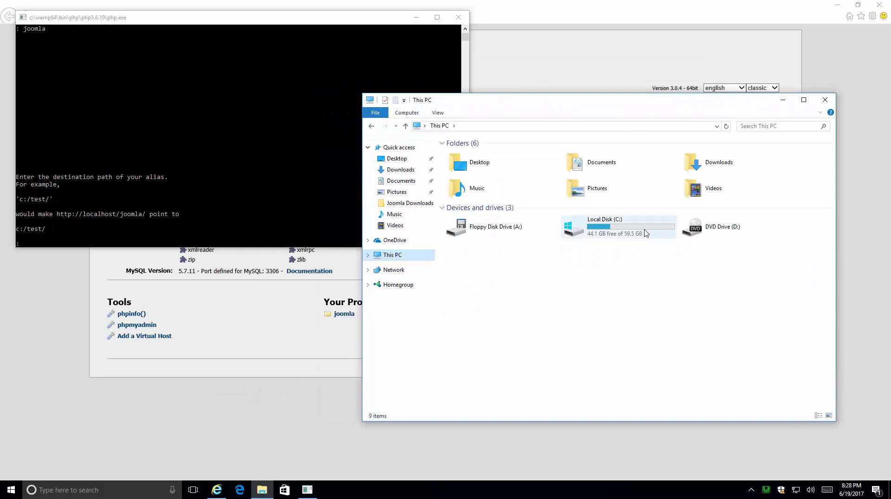
double_click(646, 234)
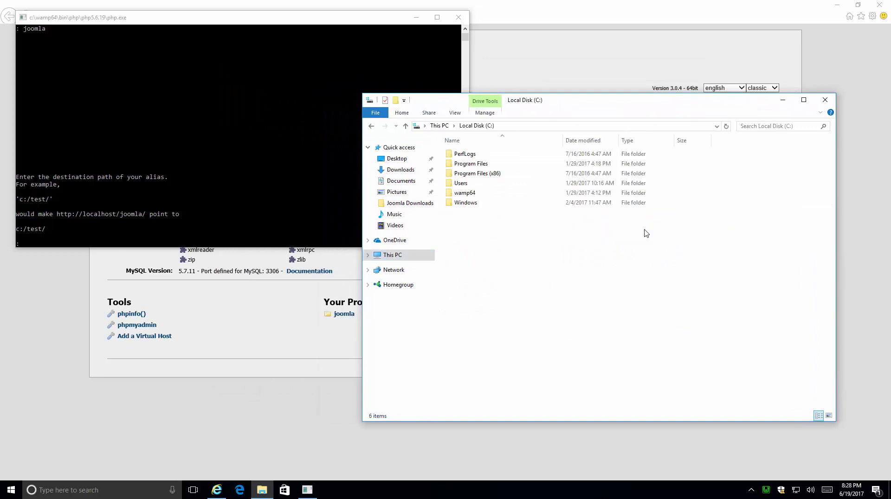
double_click(536, 197)
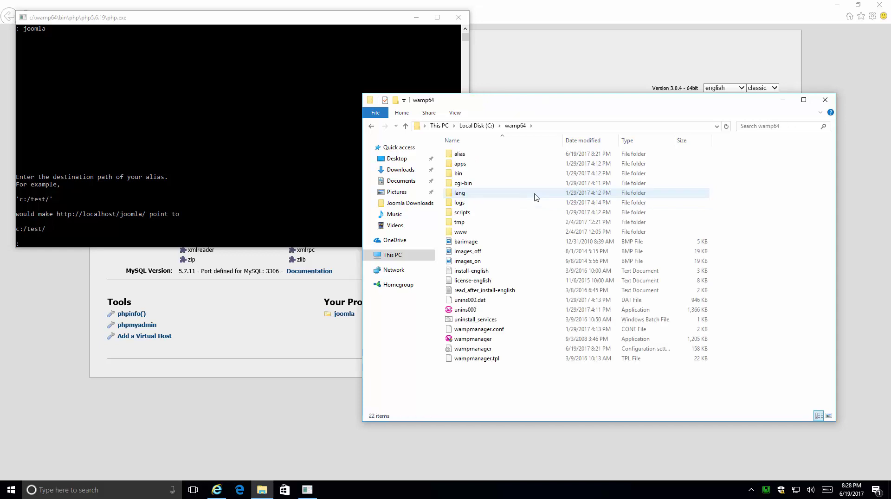
double_click(531, 234)
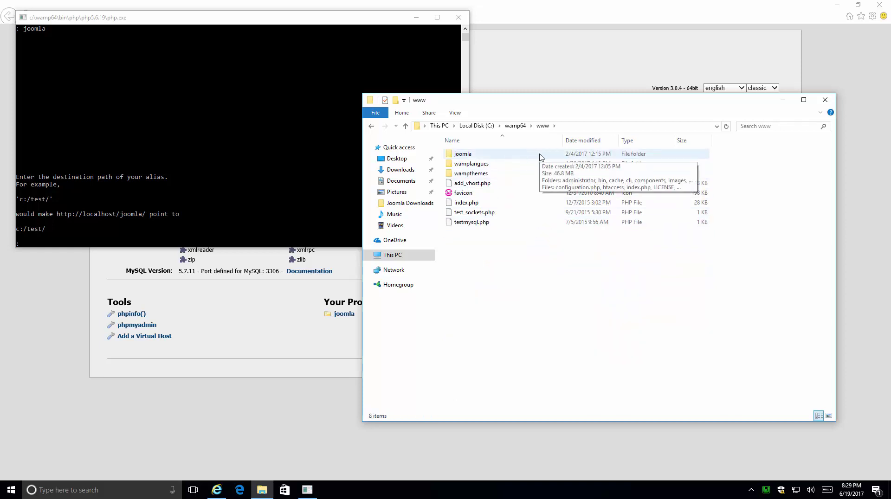
double_click(539, 157)
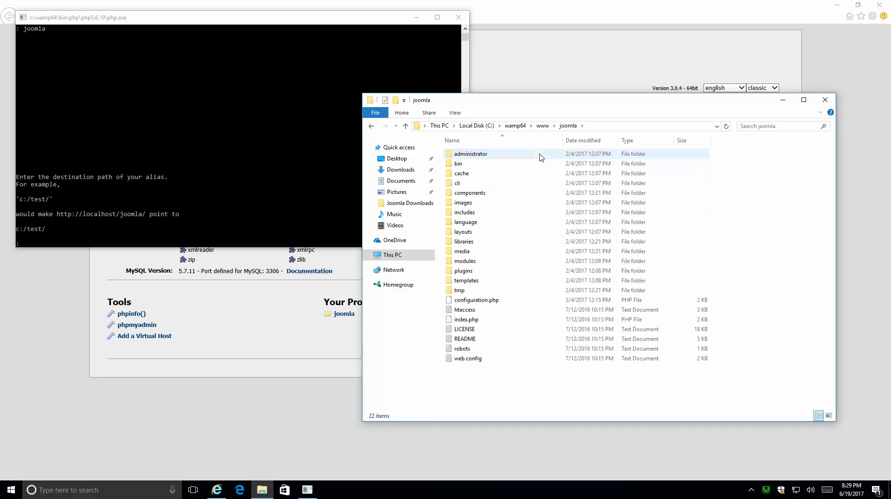
left_click(641, 131)
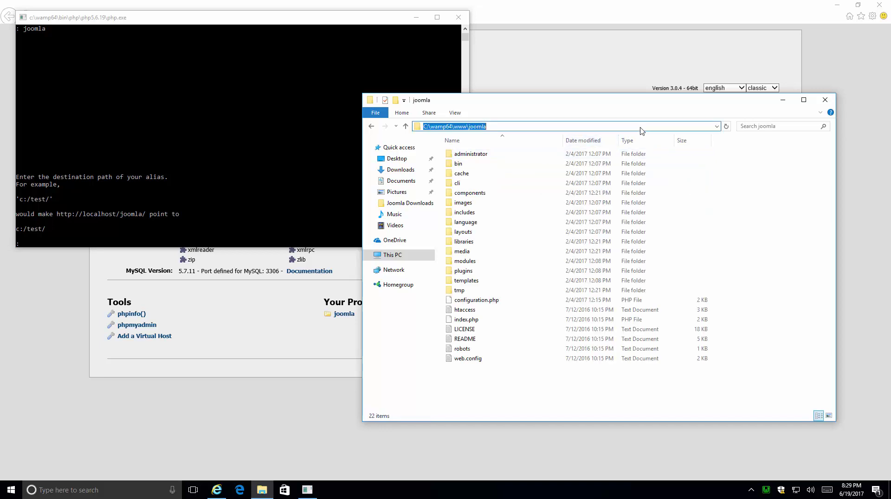
right_click(475, 126)
left_click(460, 160)
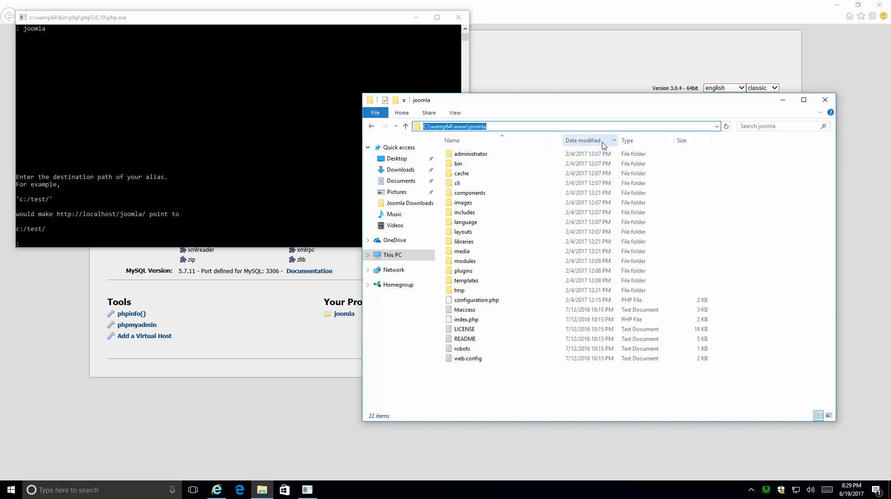
Paste C:\wamp64\www\joomla as the alias's destination path, create the alias and exit the console.
left_click(227, 186)
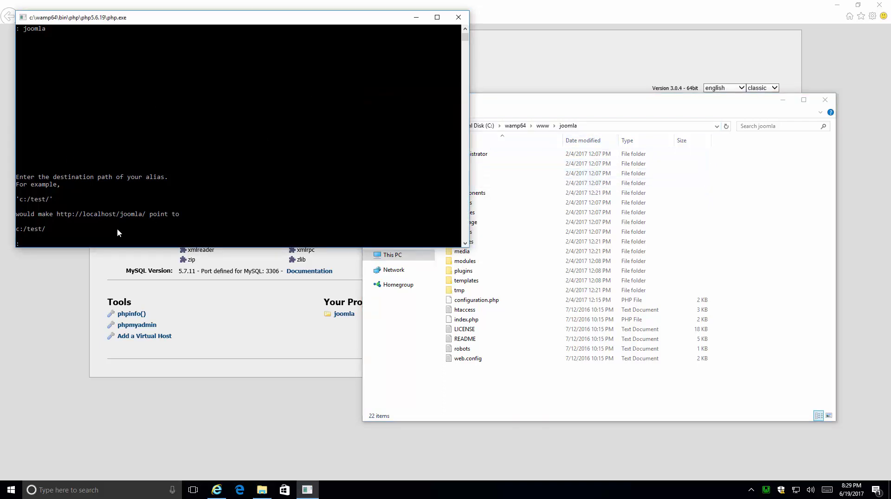
key("ctrl+v")
left_click(147, 238)
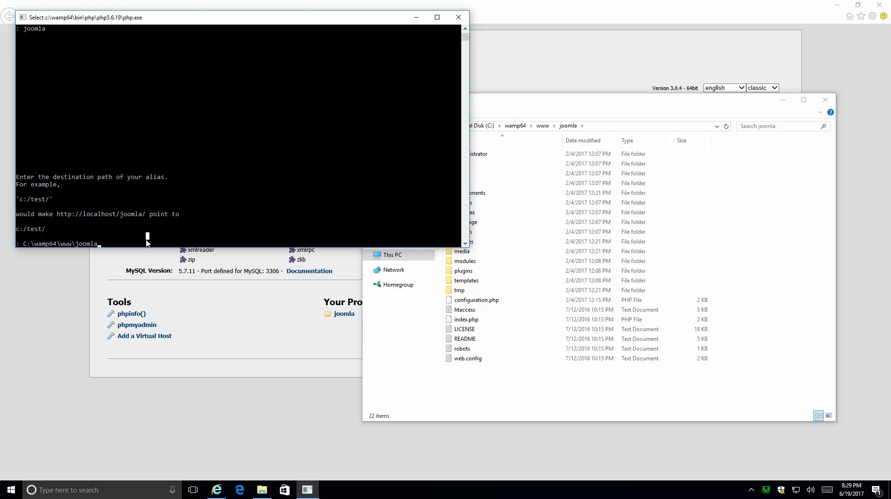
key("Escape")
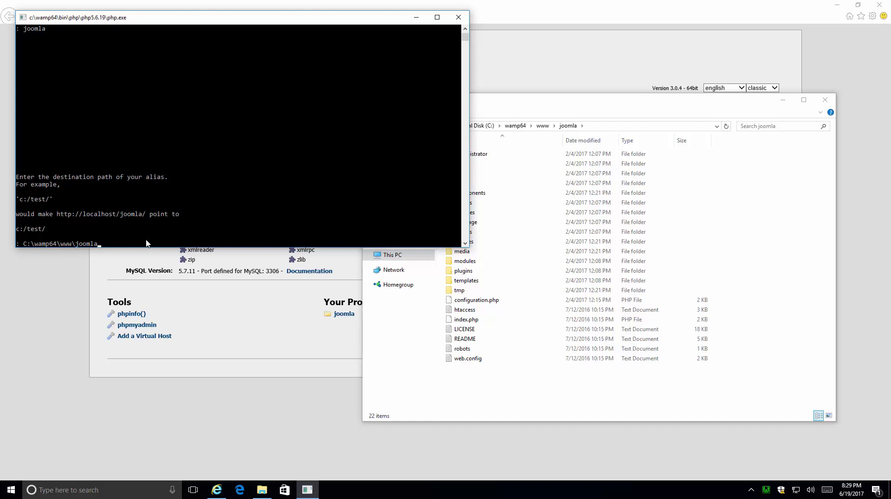
key("Return")
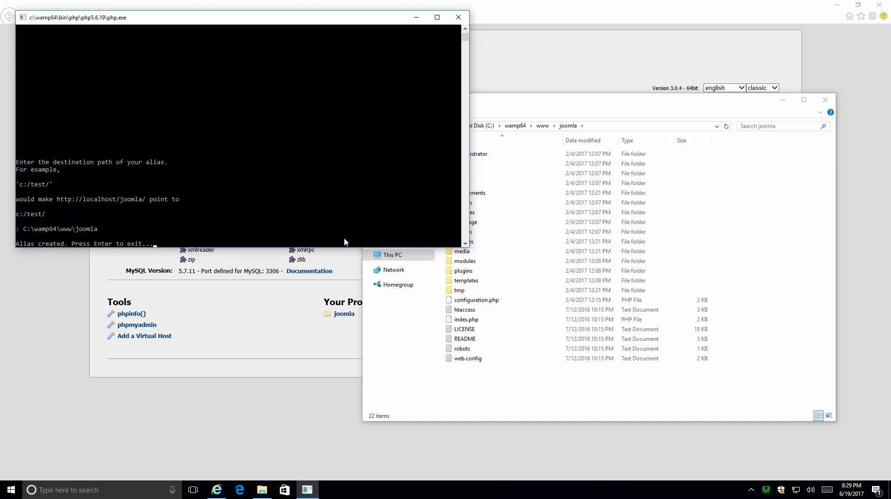
left_click(292, 228)
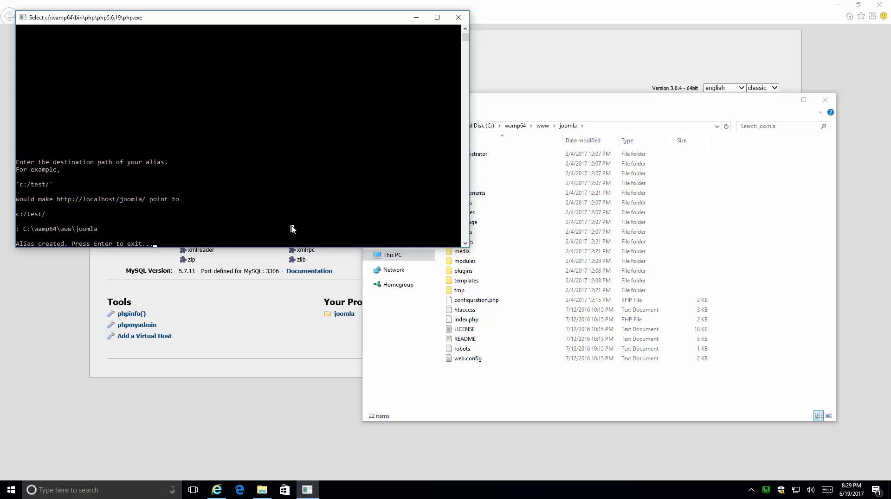
key("Return")
key("Return")
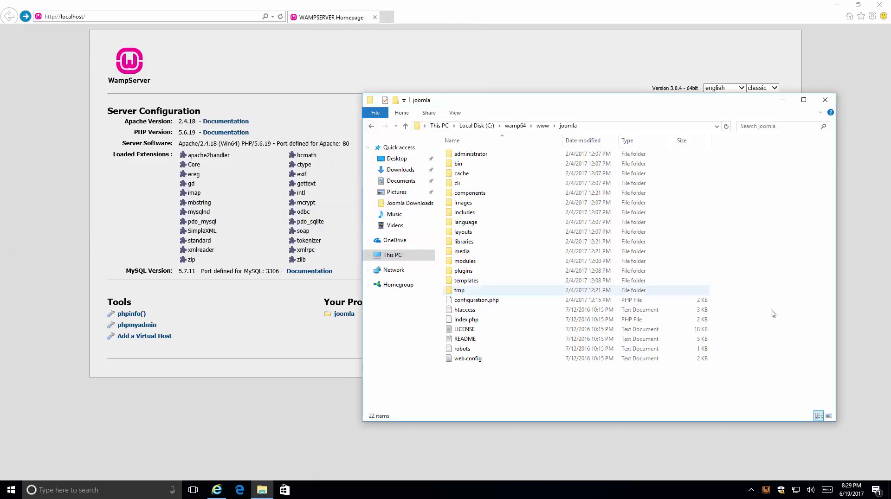
Close File Explorer and reload the WampServer homepage to update its alias list.
left_click(824, 101)
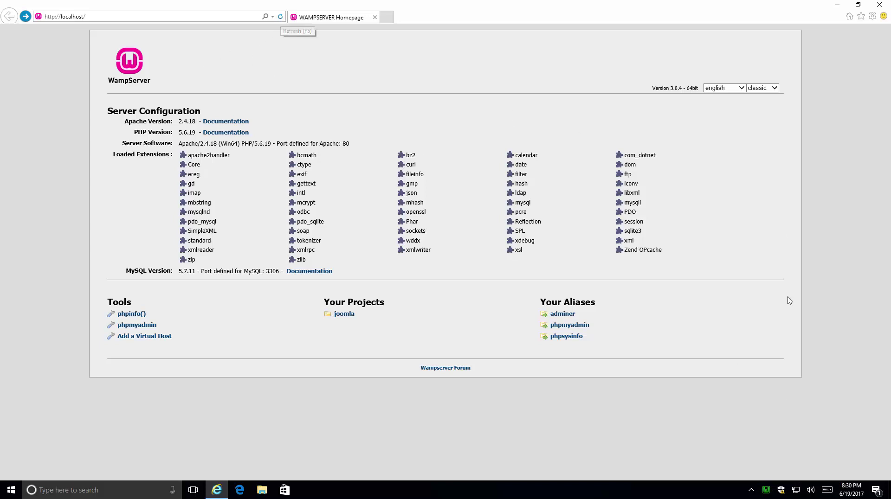
left_click(280, 17)
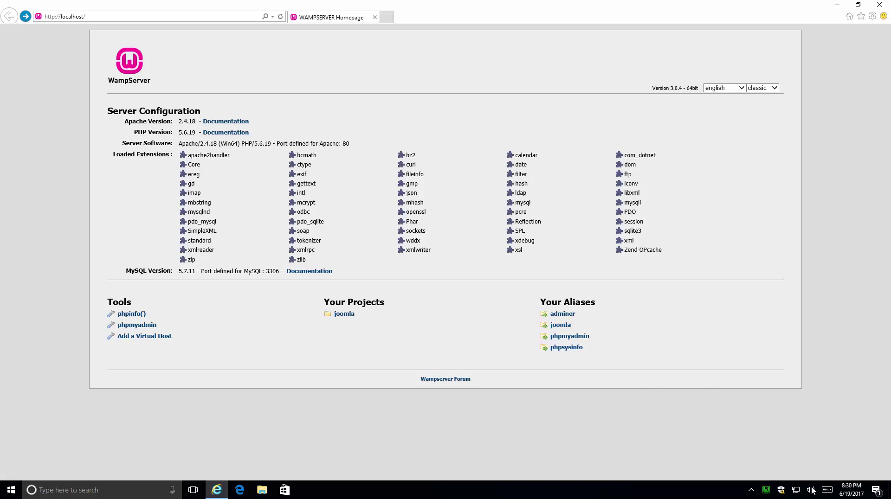
left_click(766, 490)
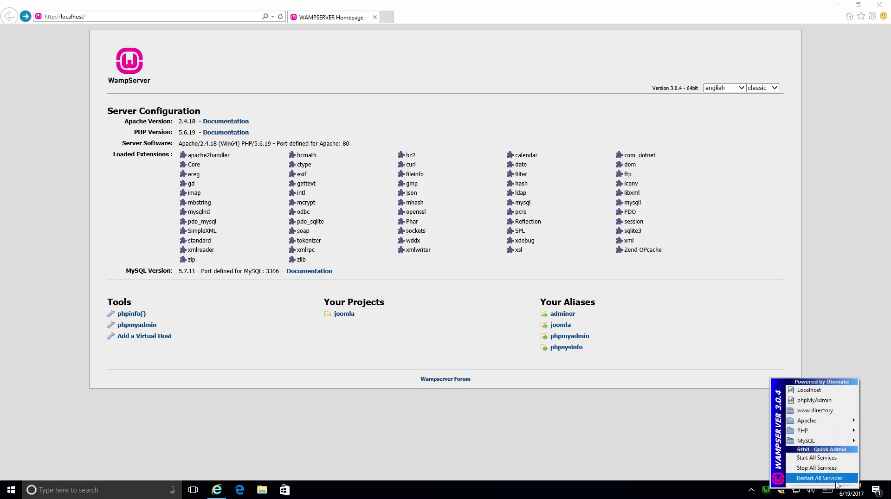
left_click(730, 361)
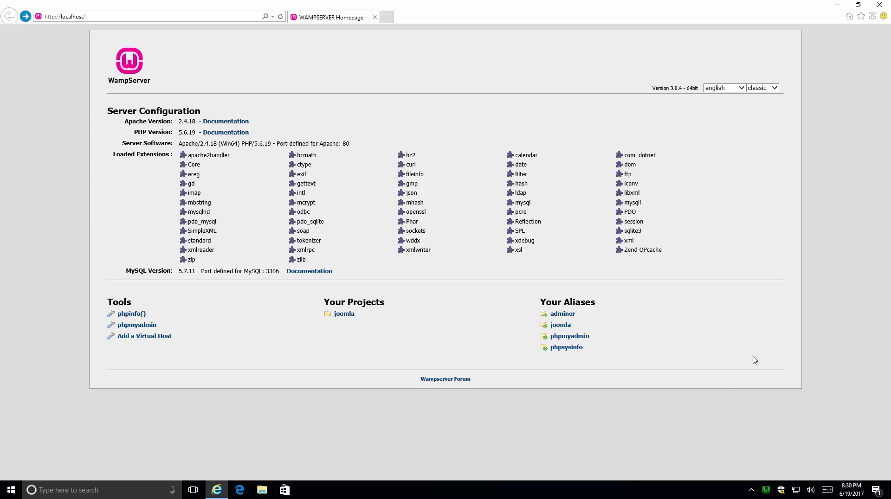
left_click(281, 18)
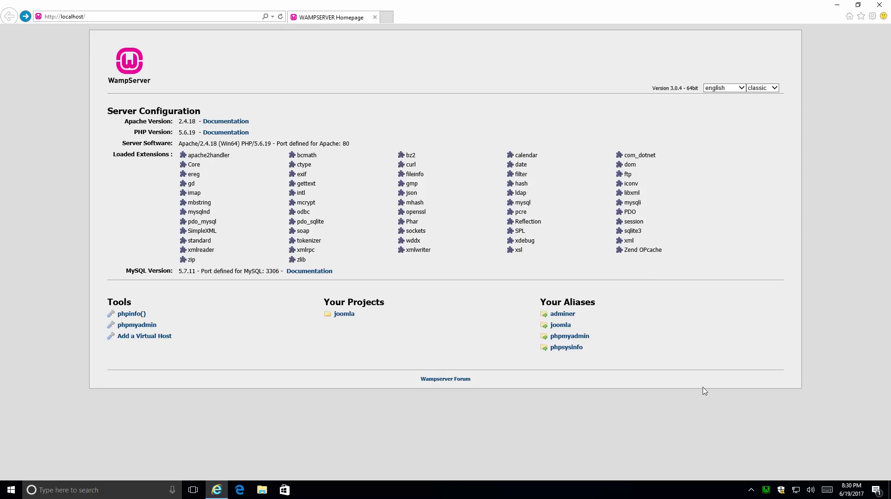
Open the Joomla site through the joomla alias to check it, and close the browser.
left_click(564, 326)
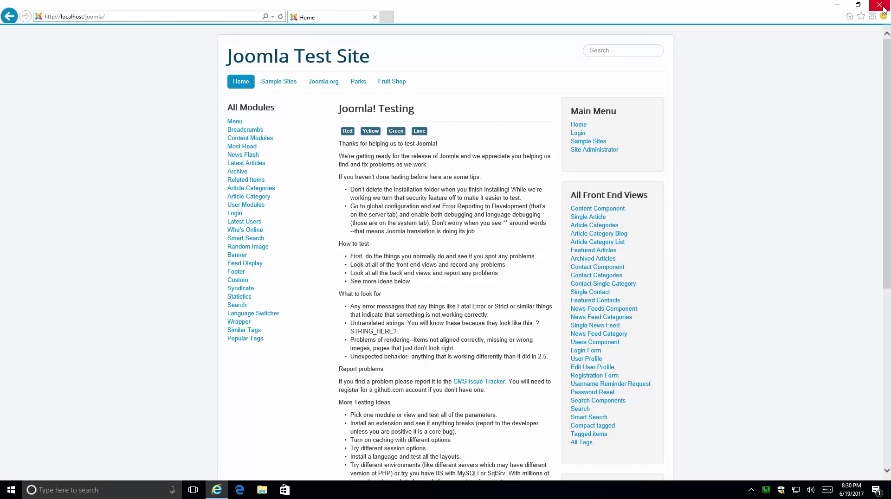
left_click(881, 6)
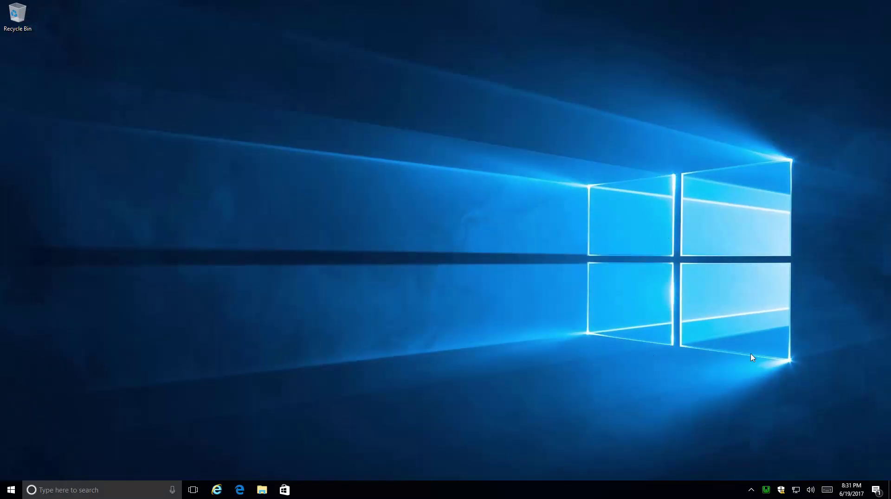
Open the WampServer localhost homepage again, launch the Joomla site through its joomla alias, and close the browser.
left_click(765, 490)
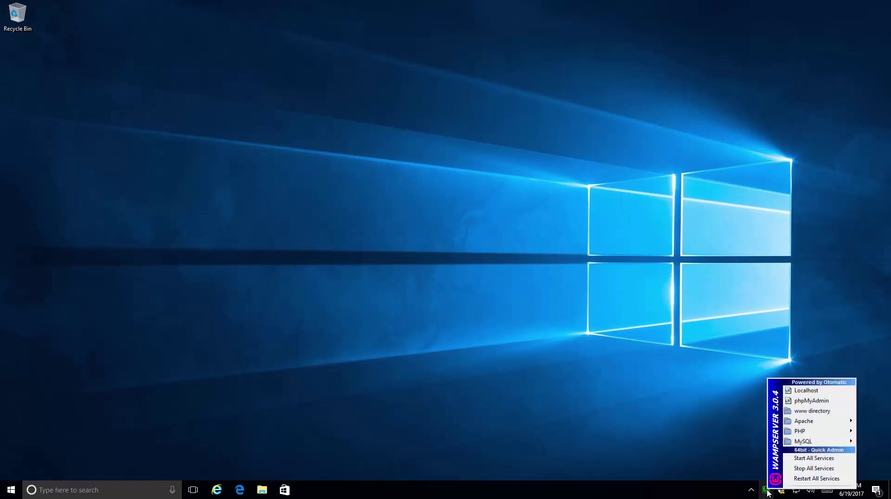
left_click(825, 391)
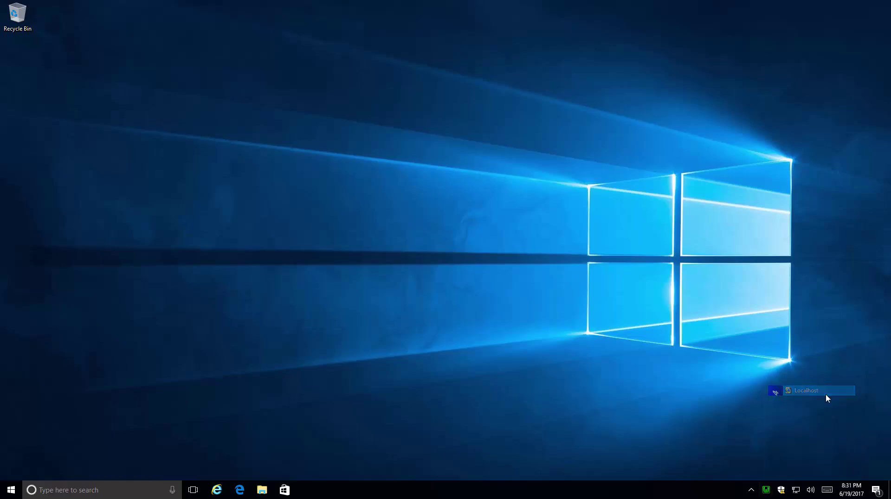
left_click(560, 326)
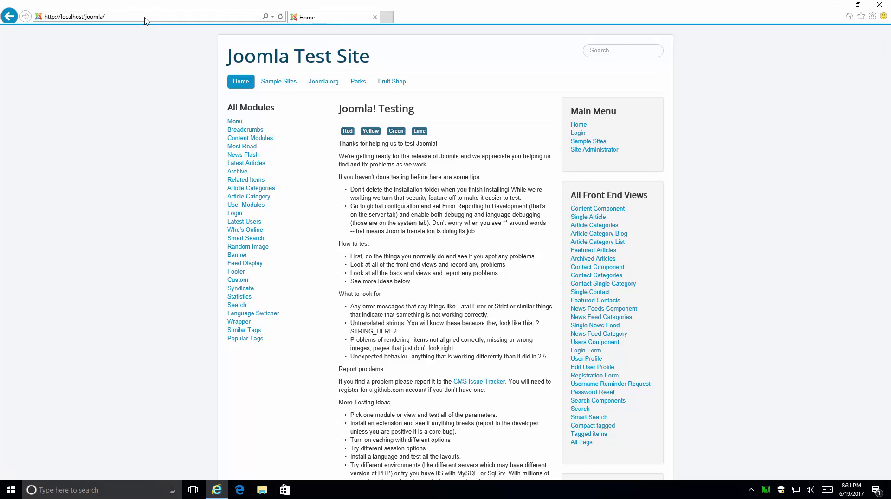
left_click(880, 7)
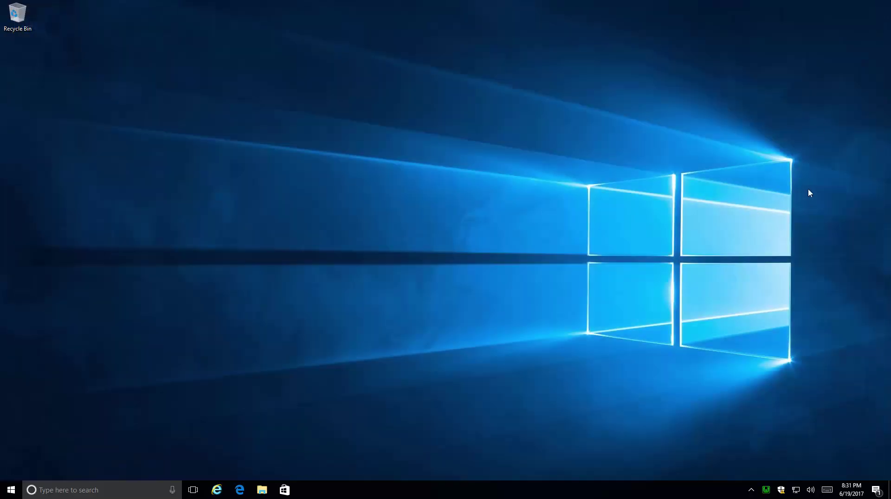
left_click(766, 489)
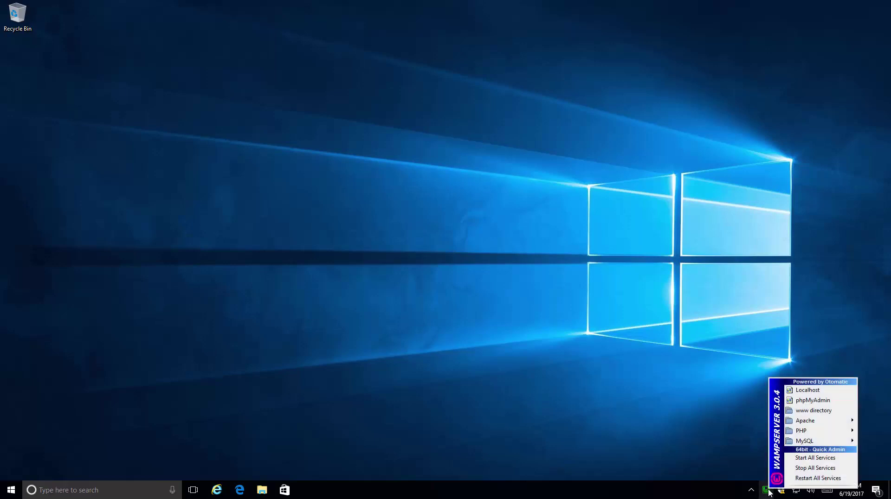
mouse_move(820, 424)
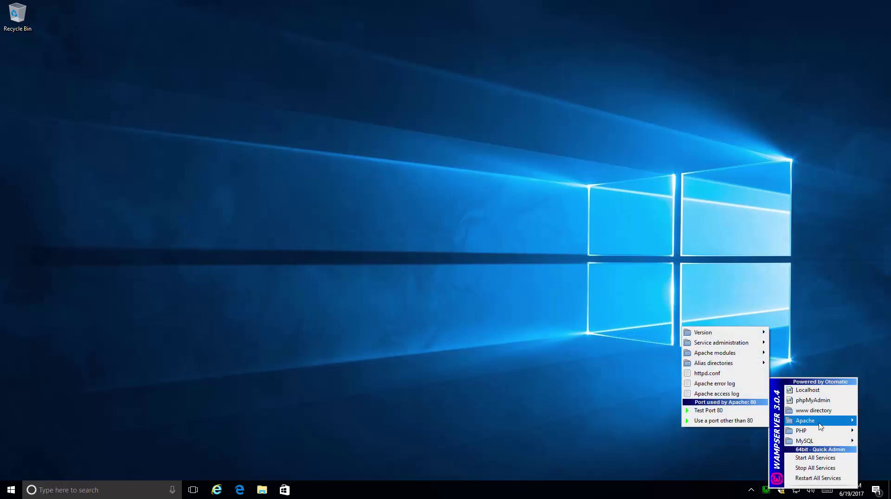
mouse_move(729, 366)
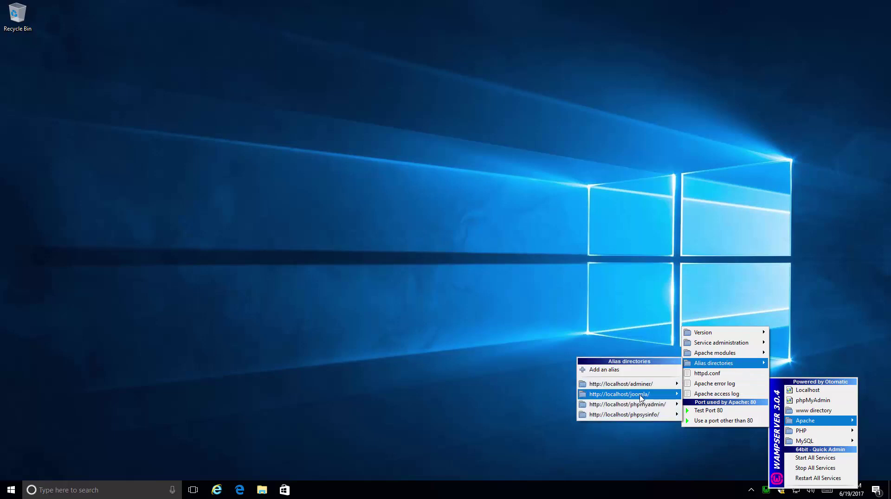
mouse_move(634, 398)
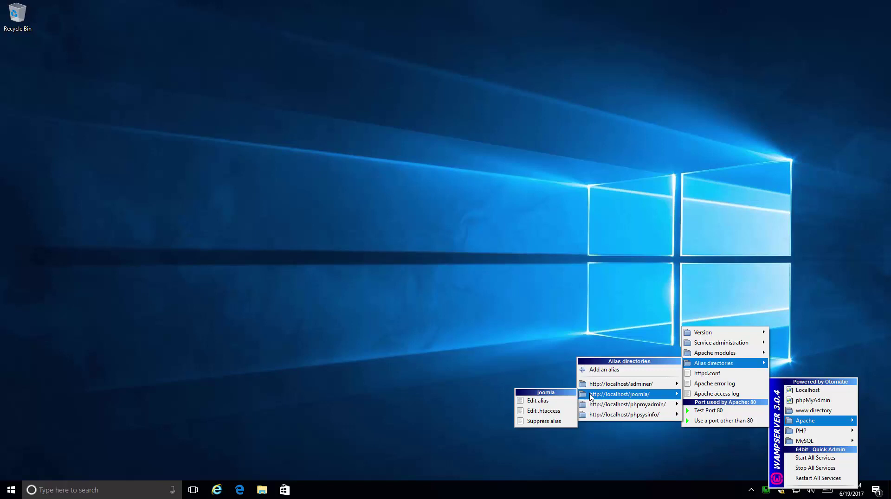
left_click(567, 421)
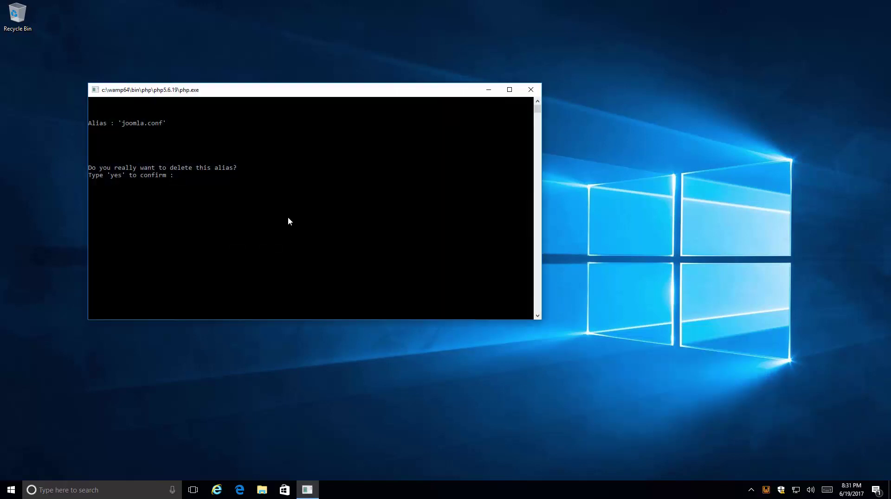
left_click(288, 221)
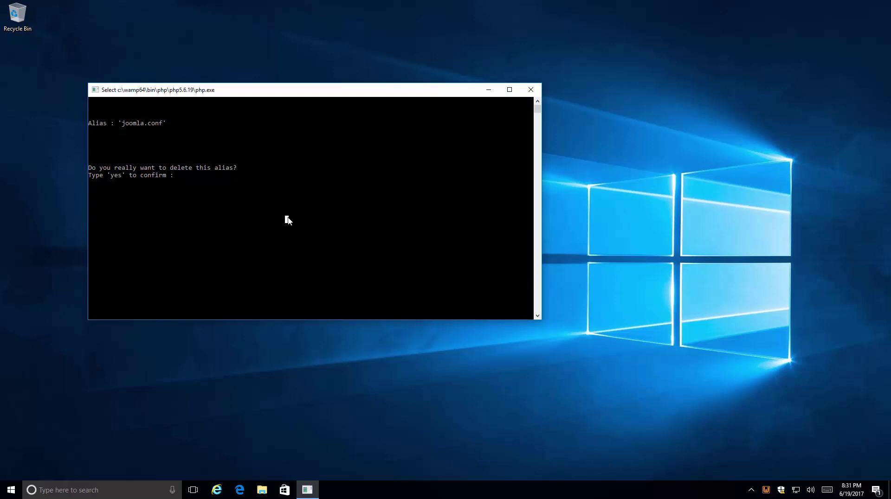
right_click(287, 220)
type("yes")
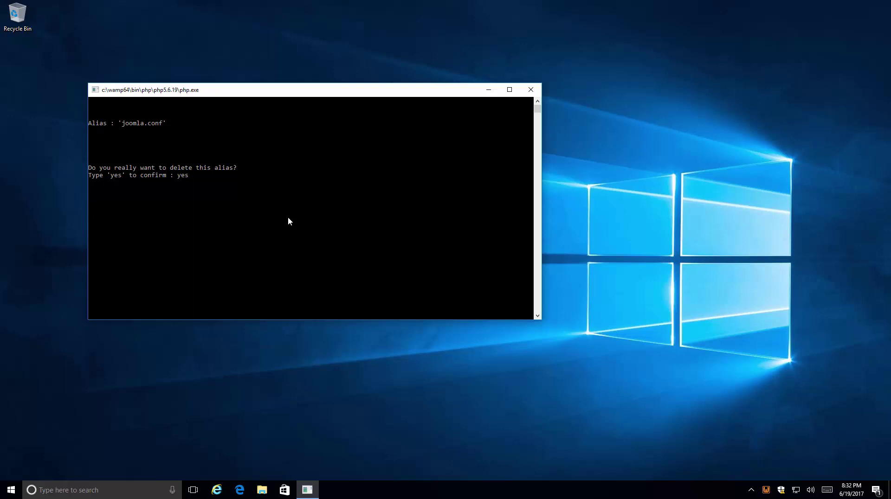
key("Return")
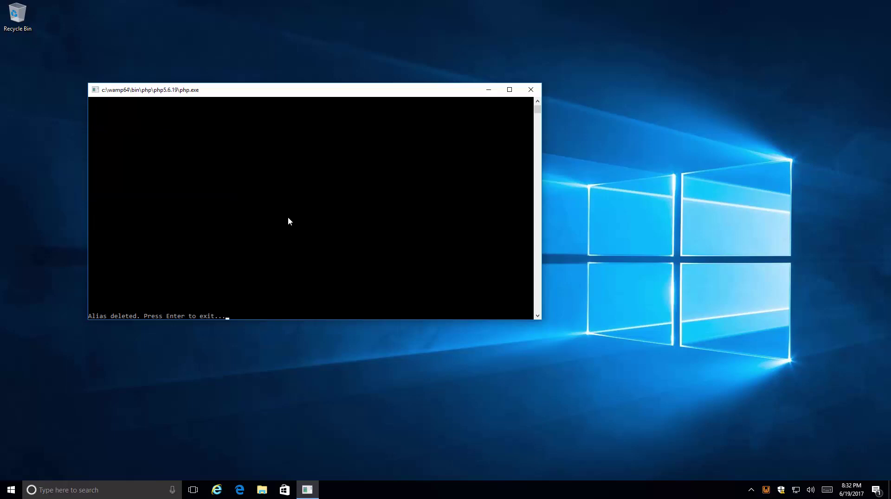
key("Return")
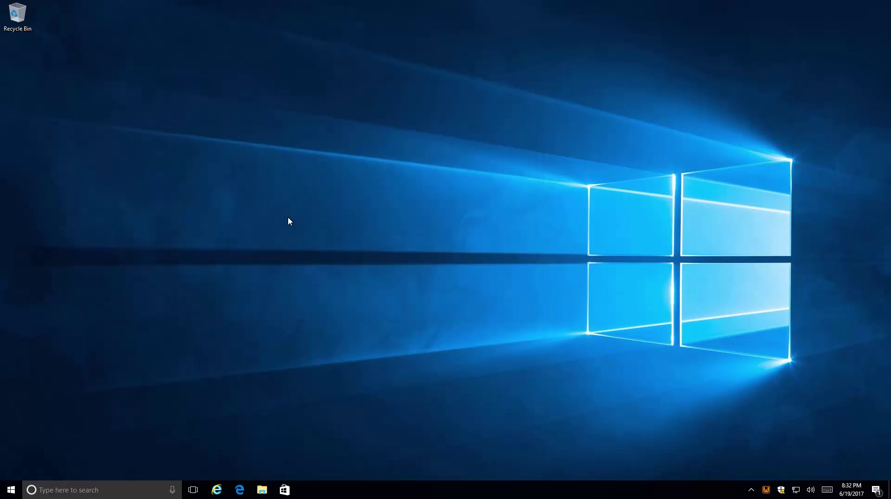